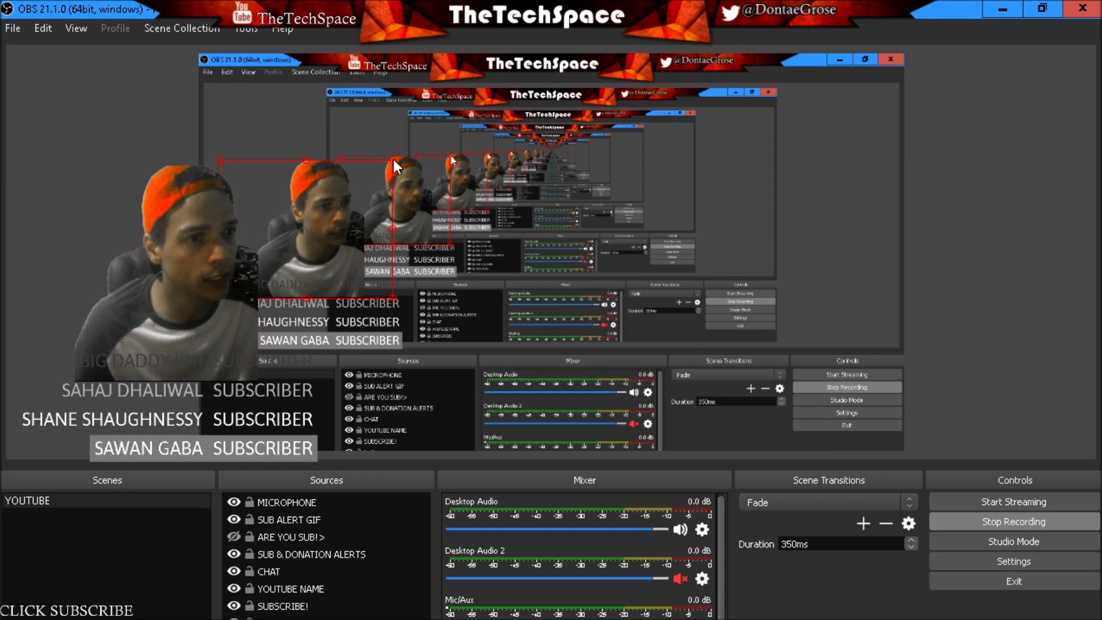
Enlarge the webcam overlay in the scene and glance at its properties without changes.
{"action": "left_click_drag", "start_coordinate": [392, 153], "coordinate": [492, 104]}
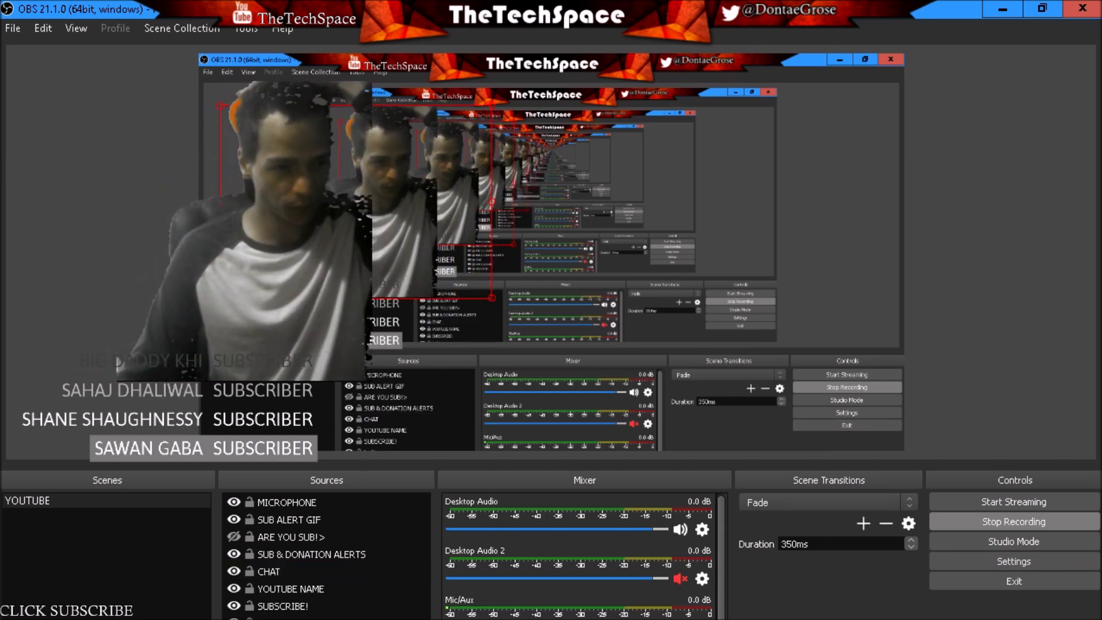
{"action": "double_click", "coordinate": [402, 573]}
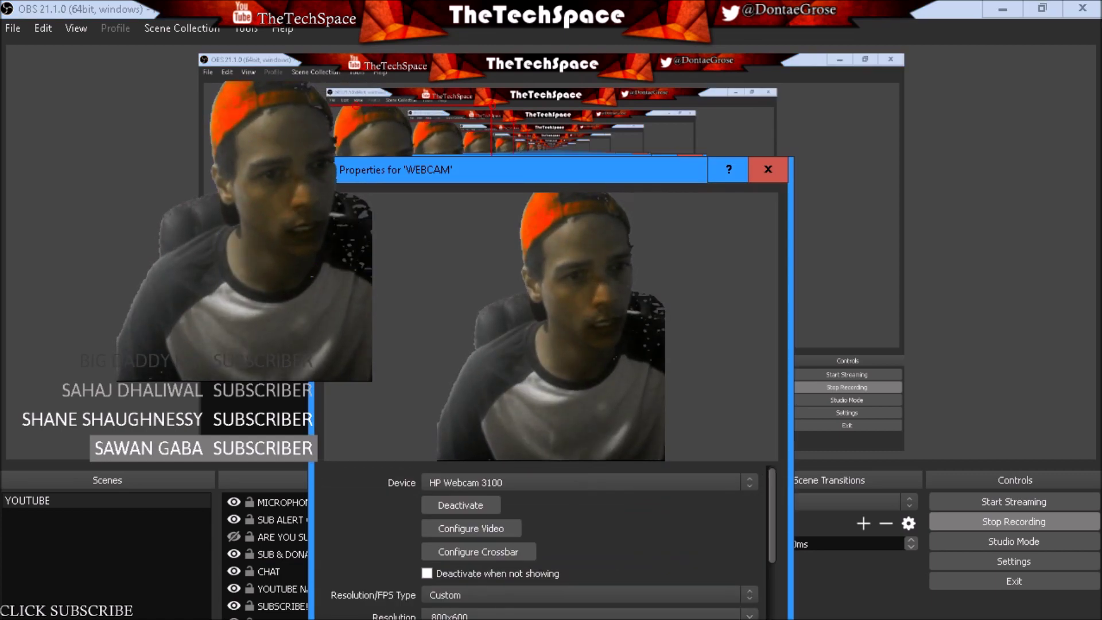
{"action": "key", "text": "Escape"}
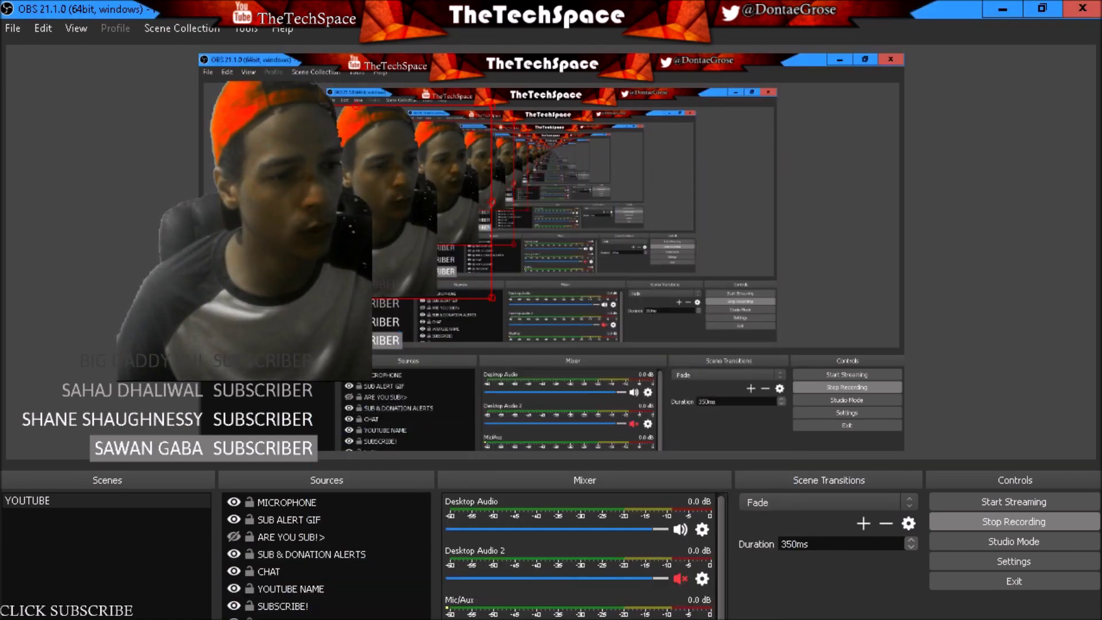
Toggle the webcam's Chroma Key filter off and back on to confirm the green is removed.
{"action": "right_click", "coordinate": [285, 606]}
{"action": "left_click", "coordinate": [345, 603]}
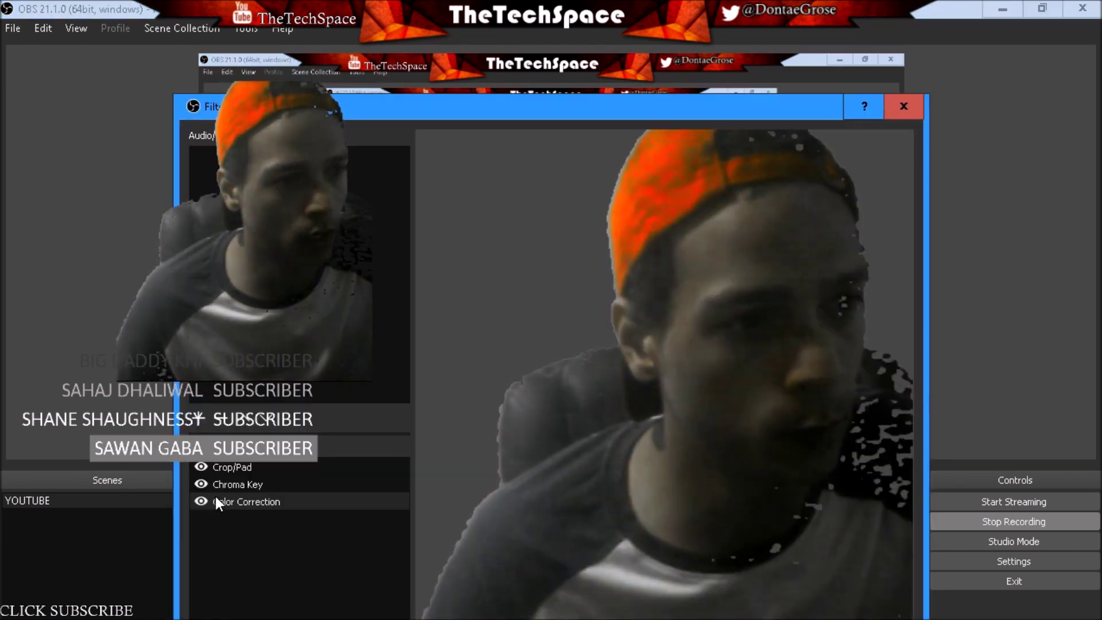
{"action": "left_click", "coordinate": [203, 485]}
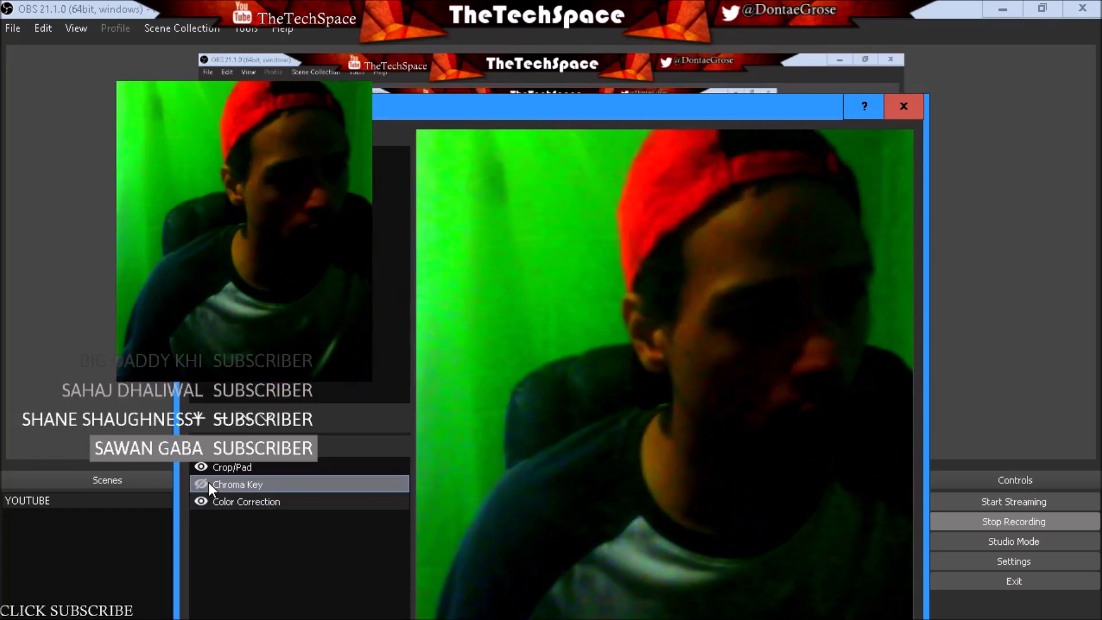
{"action": "left_click", "coordinate": [203, 485]}
{"action": "key", "text": "Escape"}
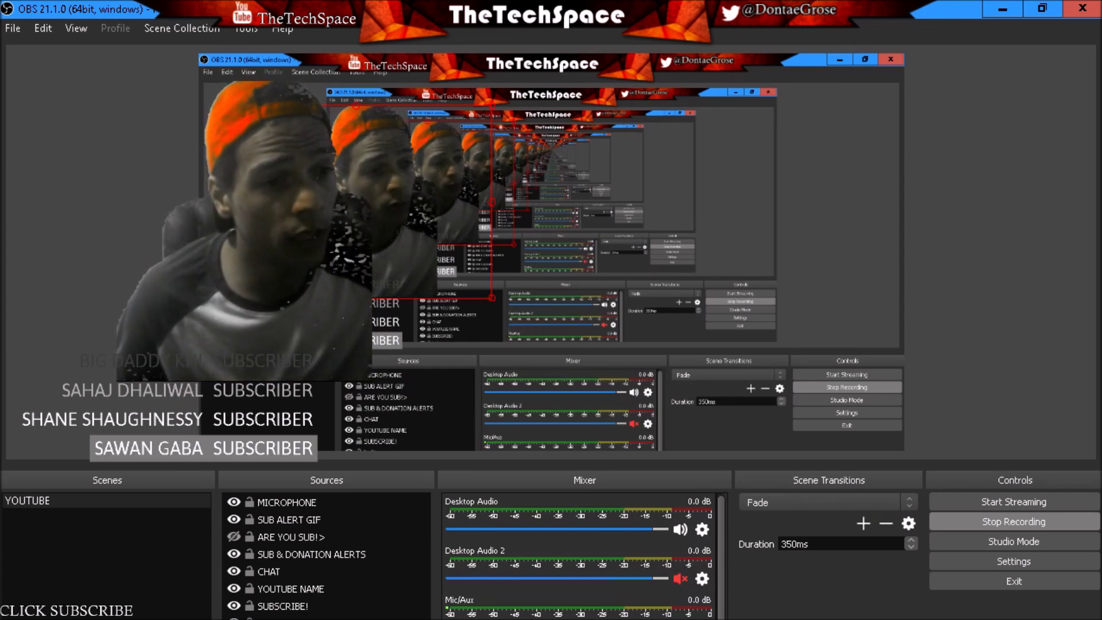
{"action": "right_click", "coordinate": [231, 536]}
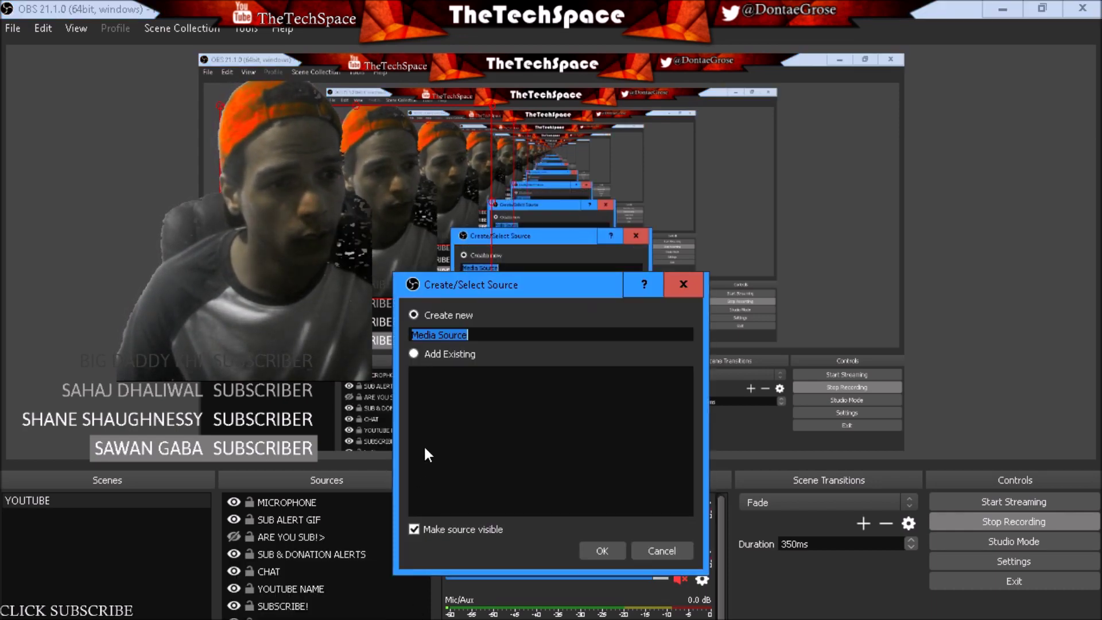
Create the new Media Source with its default name.
{"action": "left_click", "coordinate": [604, 551]}
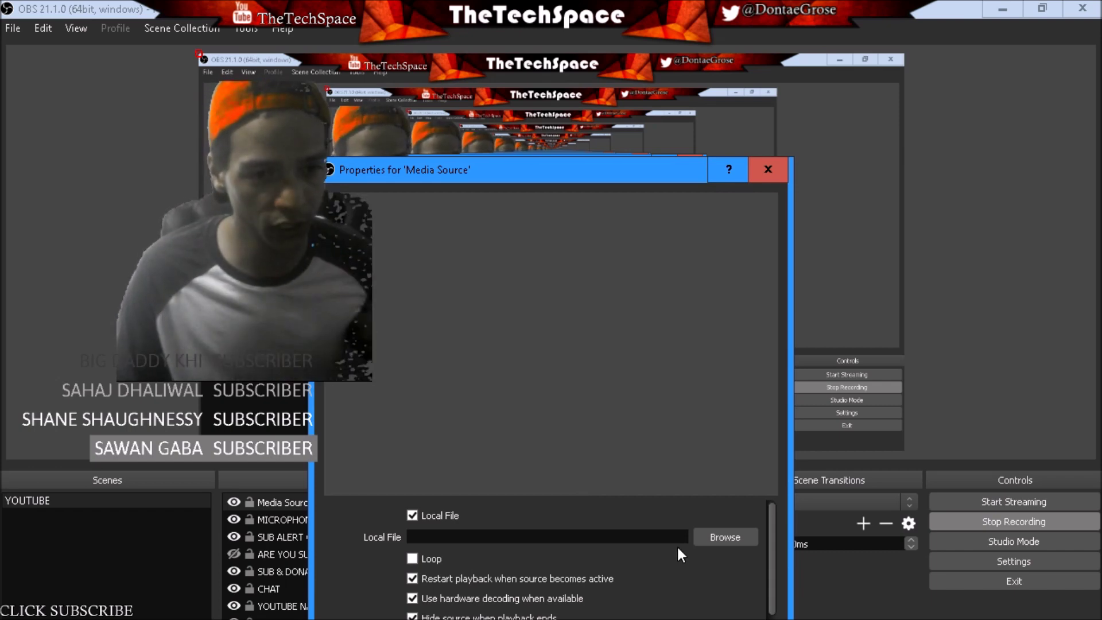
Load the 'uuu effects' clip from Videos > Green Screen Effects into the Media Source.
{"action": "left_click", "coordinate": [754, 534]}
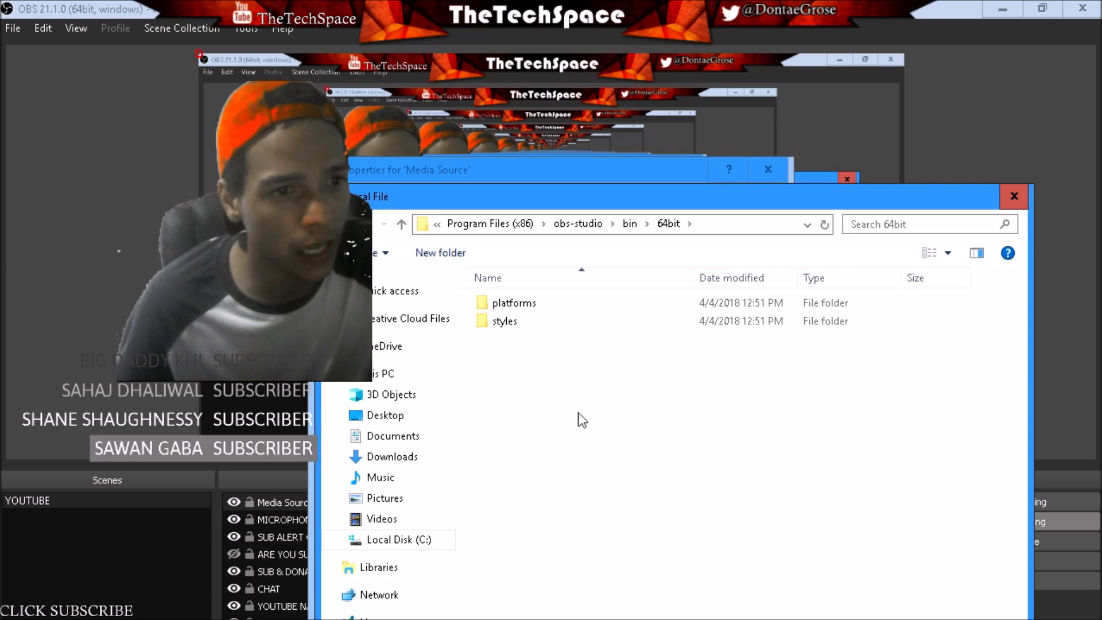
{"action": "left_click", "coordinate": [392, 457]}
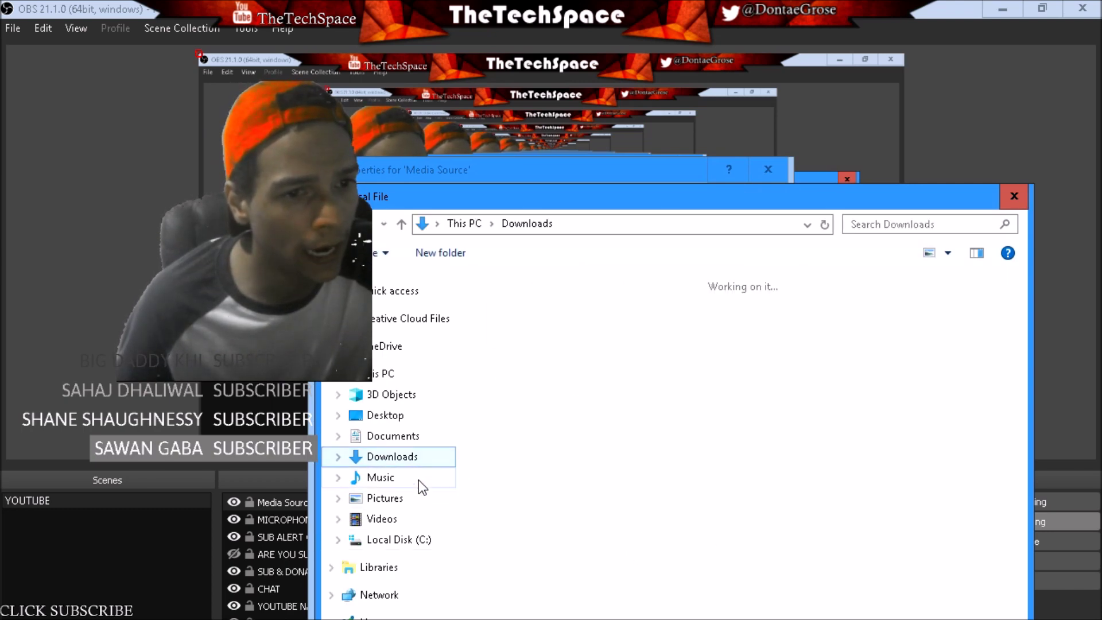
{"action": "left_click", "coordinate": [383, 519]}
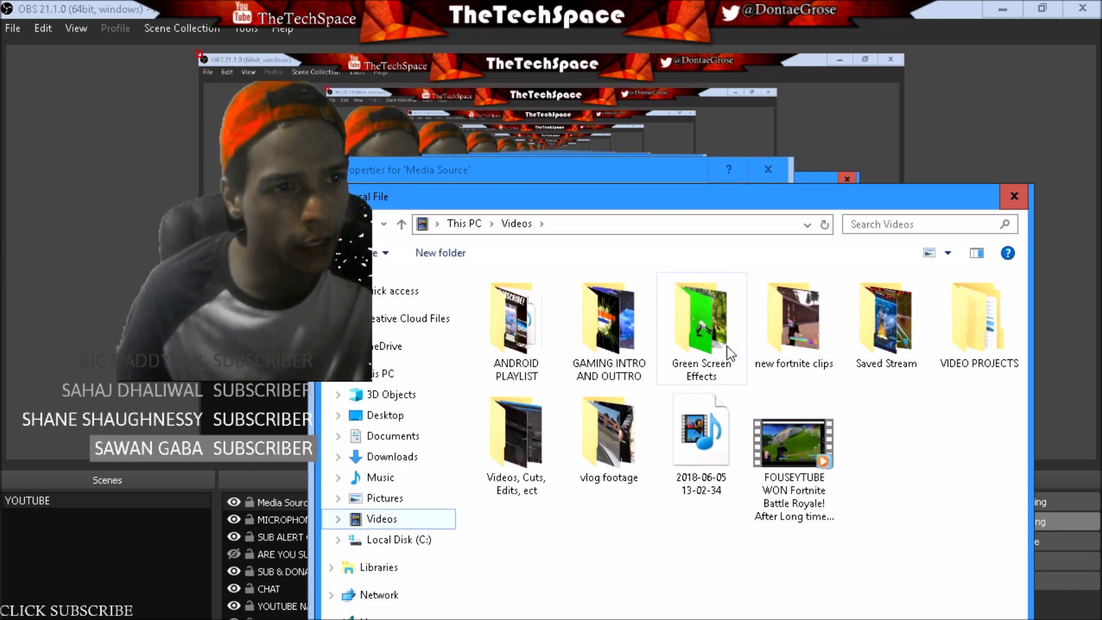
{"action": "double_click", "coordinate": [728, 345]}
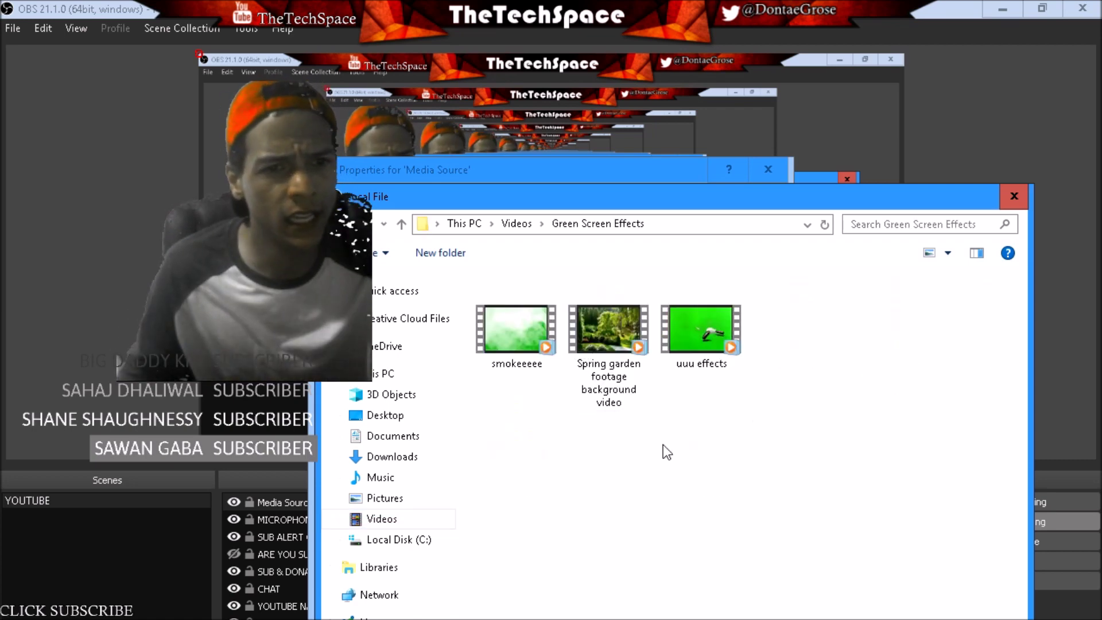
{"action": "double_click", "coordinate": [695, 340]}
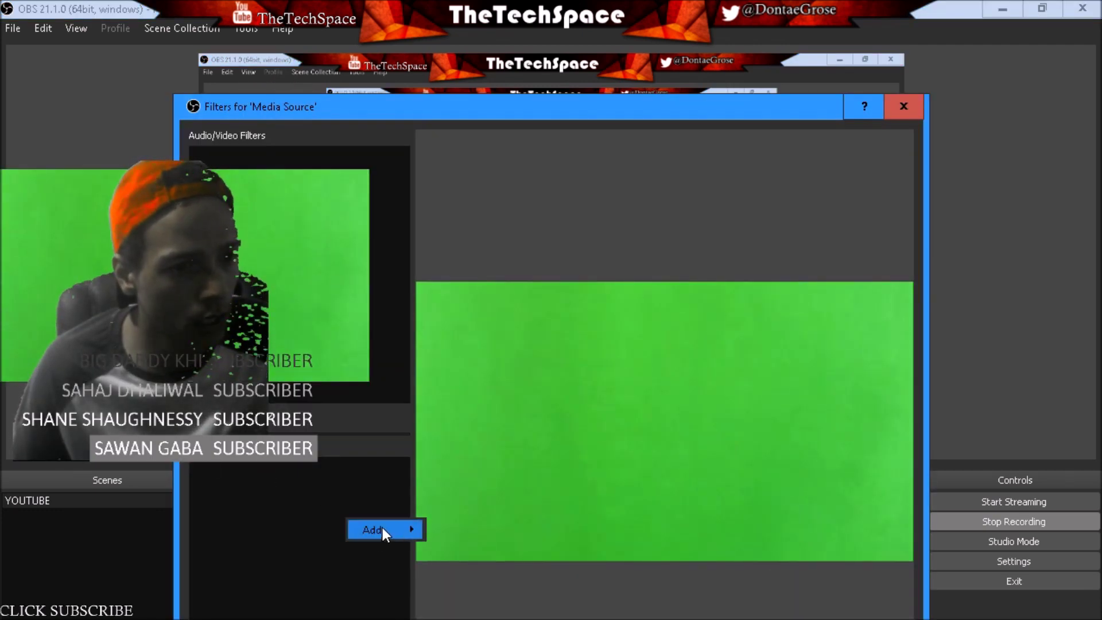
Add a Chroma Key filter to the Media Source and move the filters window aside.
{"action": "left_click", "coordinate": [382, 528]}
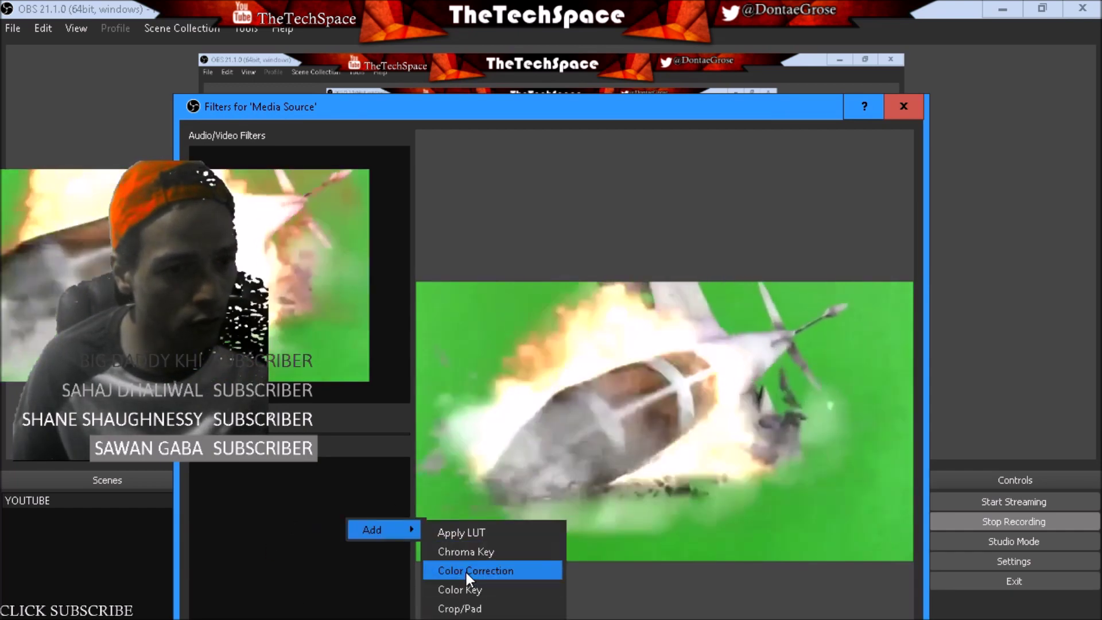
{"action": "left_click", "coordinate": [470, 552]}
{"action": "left_click", "coordinate": [514, 461]}
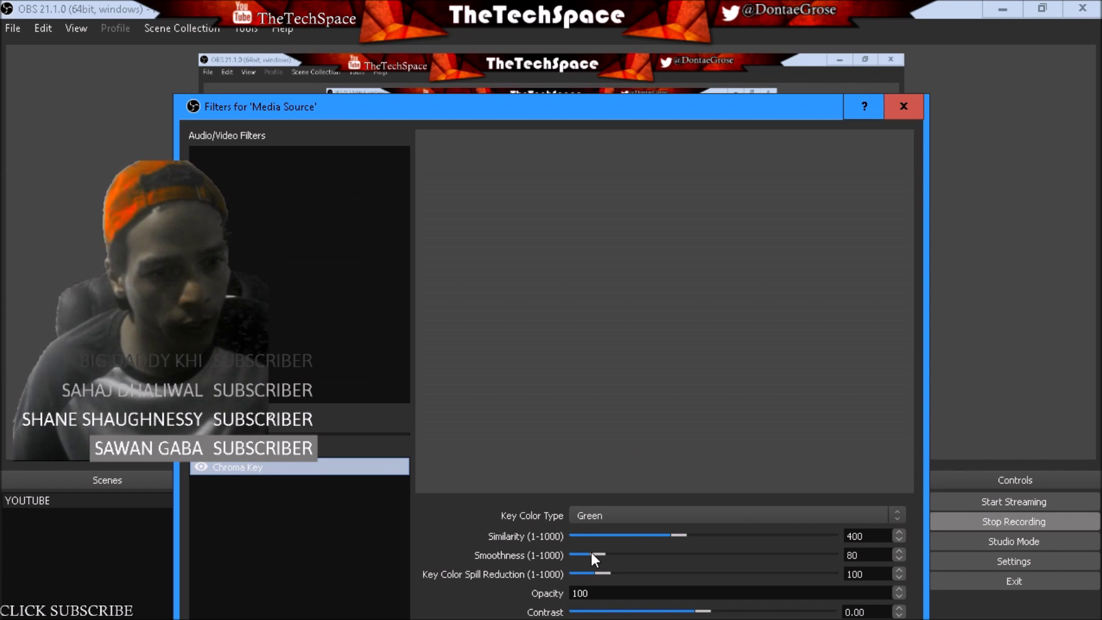
{"action": "left_click_drag", "start_coordinate": [541, 116], "coordinate": [829, 125]}
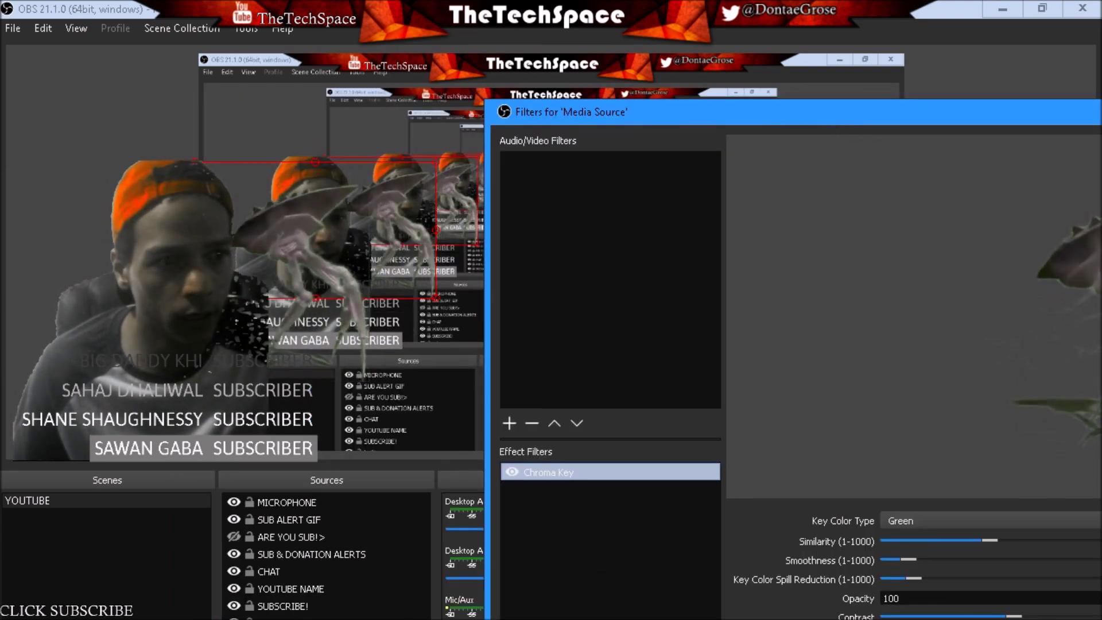
{"action": "left_click_drag", "start_coordinate": [627, 111], "coordinate": [550, 59]}
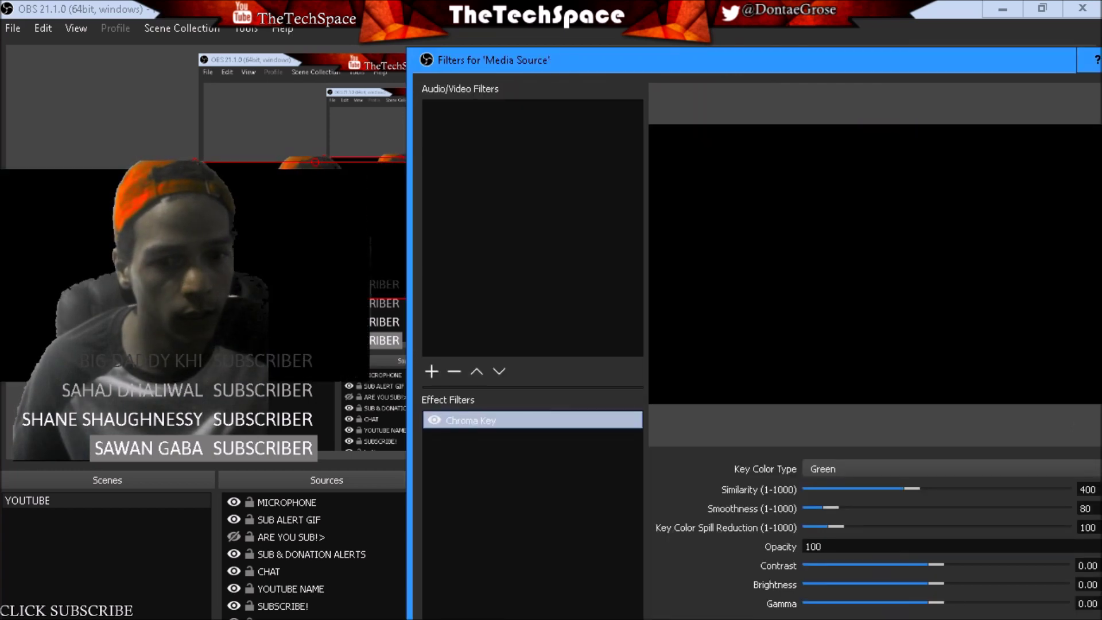
Lower the key's Smoothness and set Similarity to about 360 so the green disappears.
{"action": "mouse_move", "coordinate": [827, 508]}
{"action": "left_mouse_down"}
{"action": "mouse_move", "coordinate": [913, 508]}
{"action": "mouse_move", "coordinate": [745, 510]}
{"action": "left_mouse_up"}
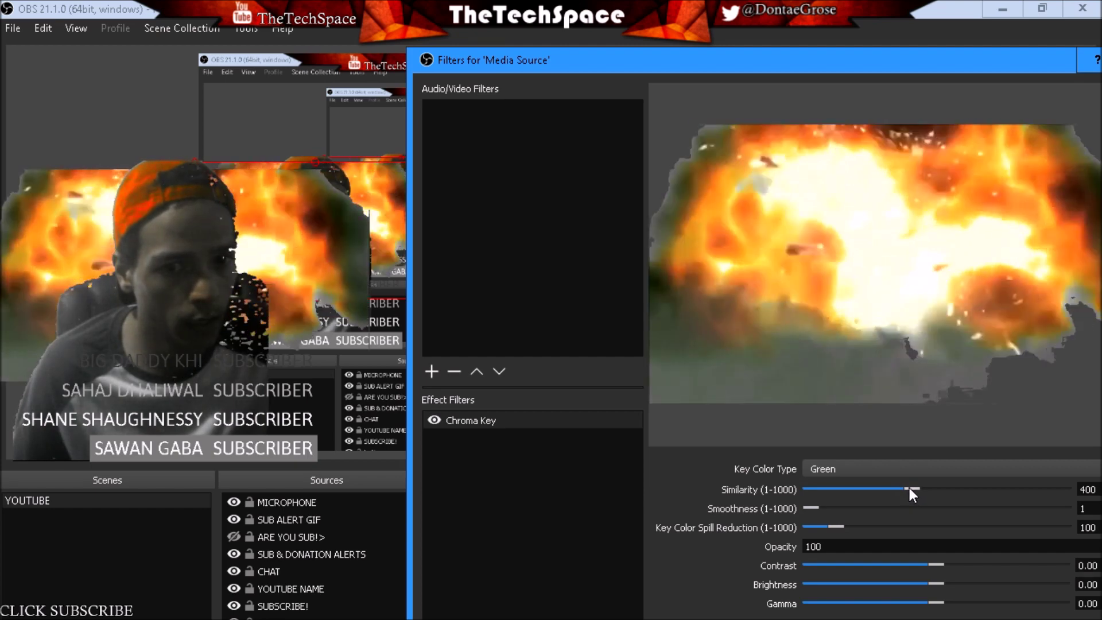
{"action": "mouse_move", "coordinate": [914, 489]}
{"action": "left_mouse_down"}
{"action": "mouse_move", "coordinate": [842, 489]}
{"action": "mouse_move", "coordinate": [890, 491]}
{"action": "mouse_move", "coordinate": [876, 494]}
{"action": "left_mouse_up"}
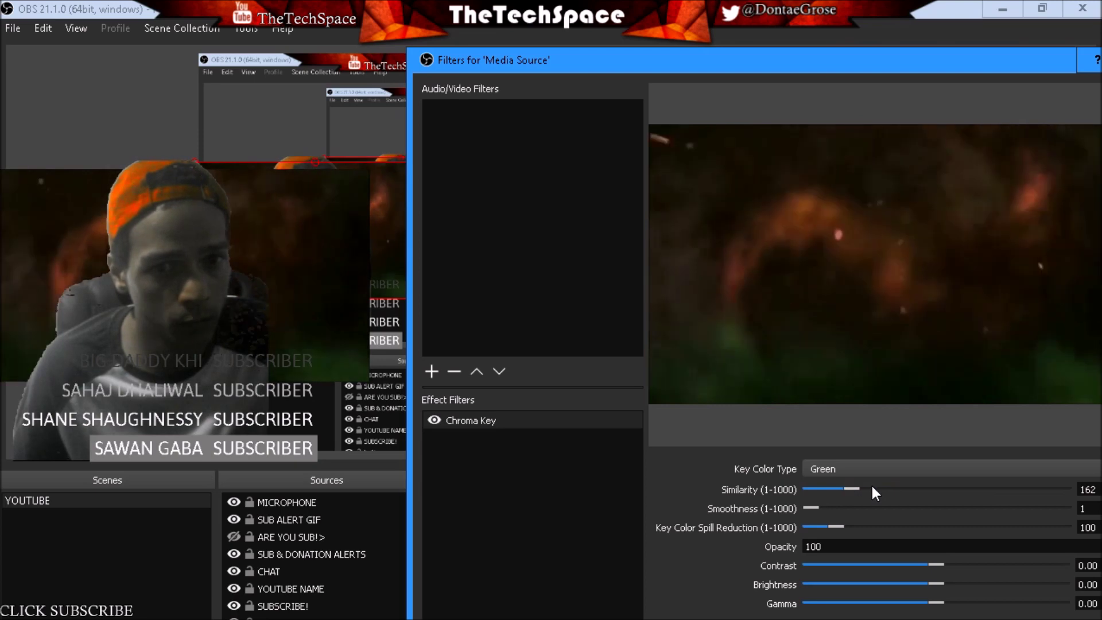
{"action": "left_click_drag", "start_coordinate": [876, 494], "coordinate": [902, 495]}
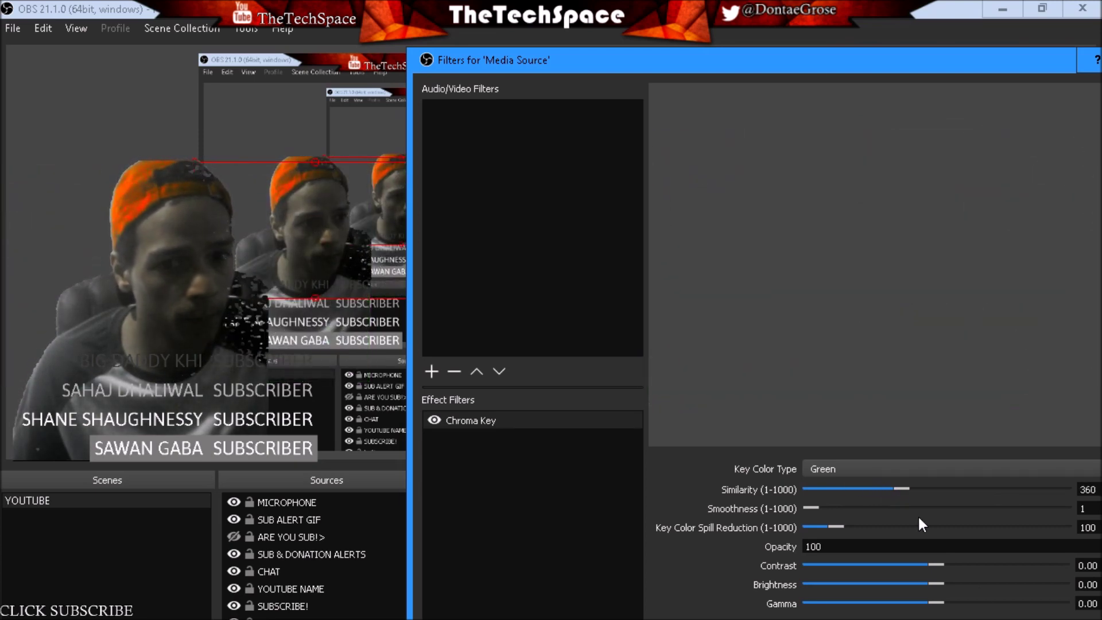
{"action": "key", "text": "Escape"}
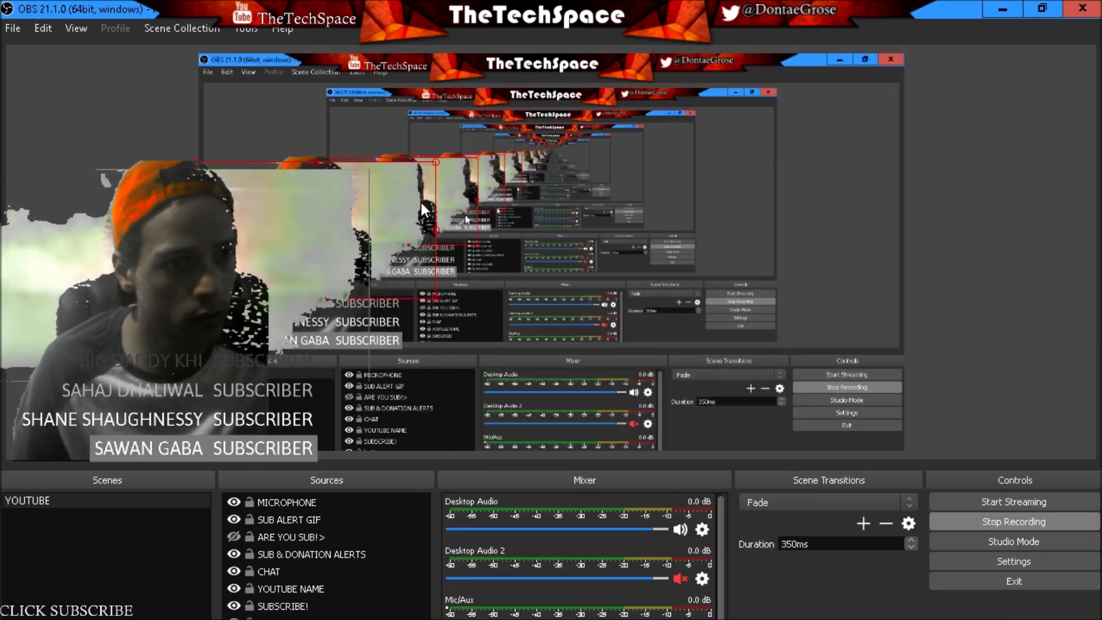
Enlarge the keyed robot effects clip in the preview beside the webcam.
{"action": "left_click_drag", "start_coordinate": [436, 162], "coordinate": [538, 113]}
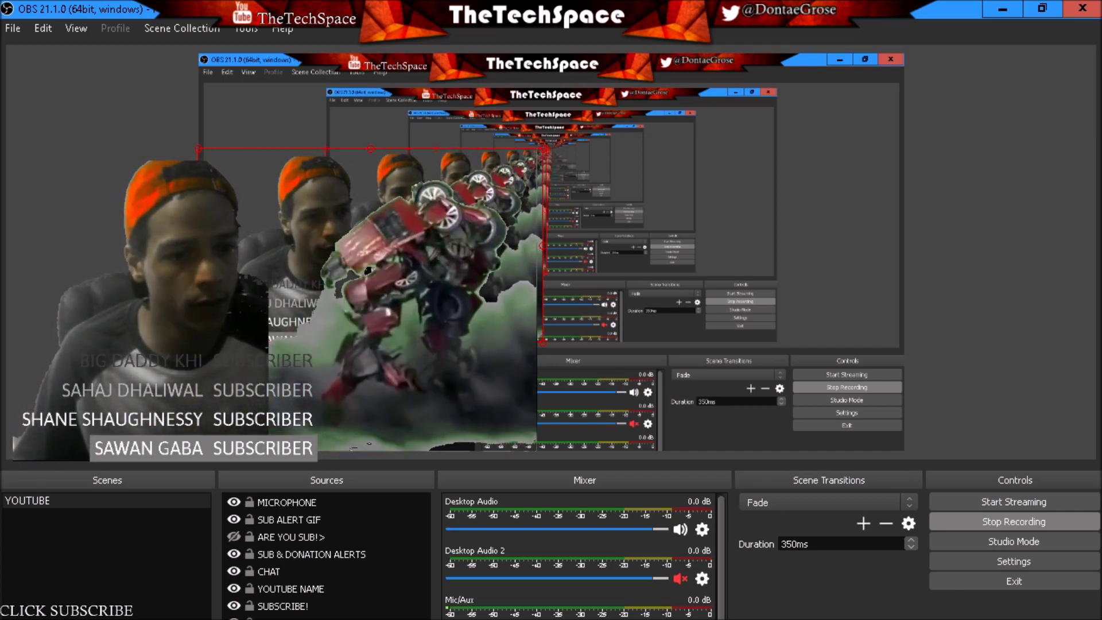
{"action": "key", "text": "alt+Tab"}
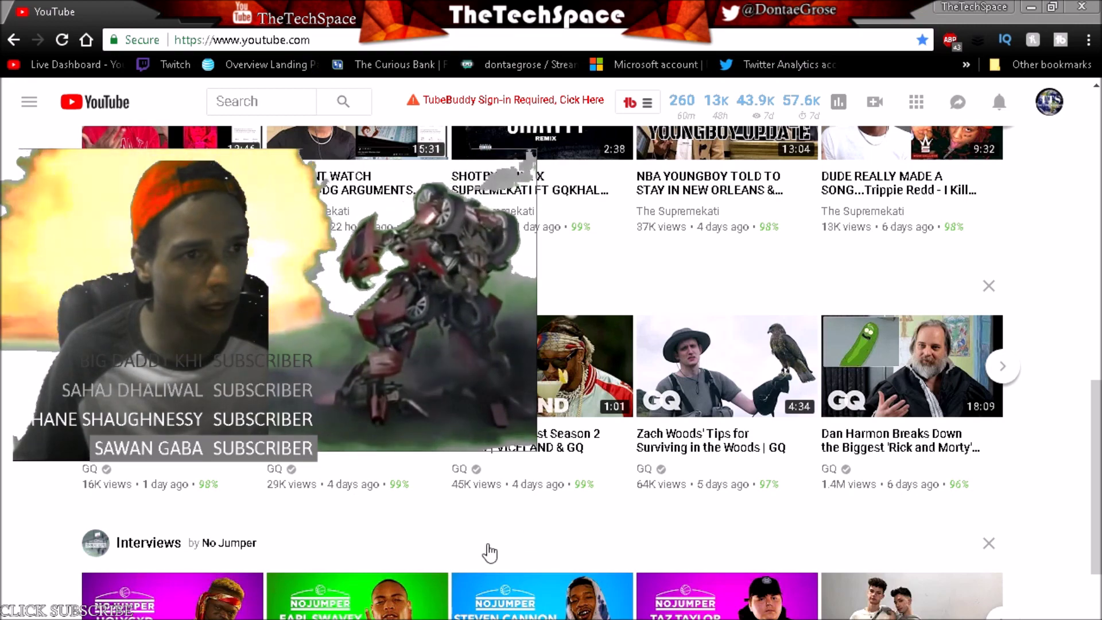
{"action": "scroll", "coordinate": [576, 465], "scroll_direction": "up", "scroll_amount": 10}
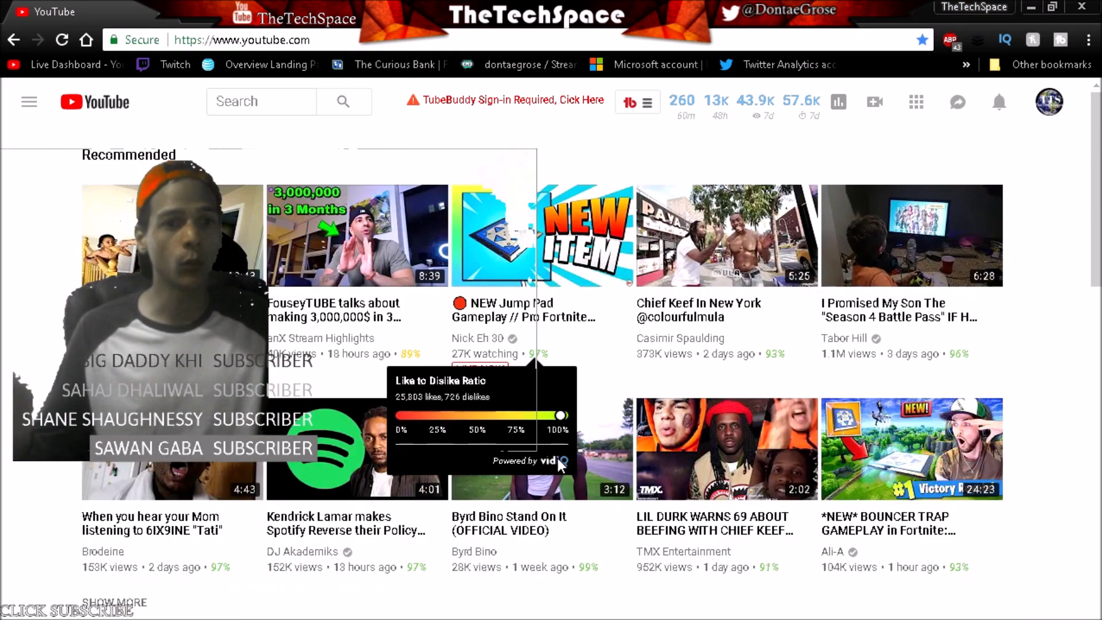
{"action": "mouse_move", "coordinate": [542, 448]}
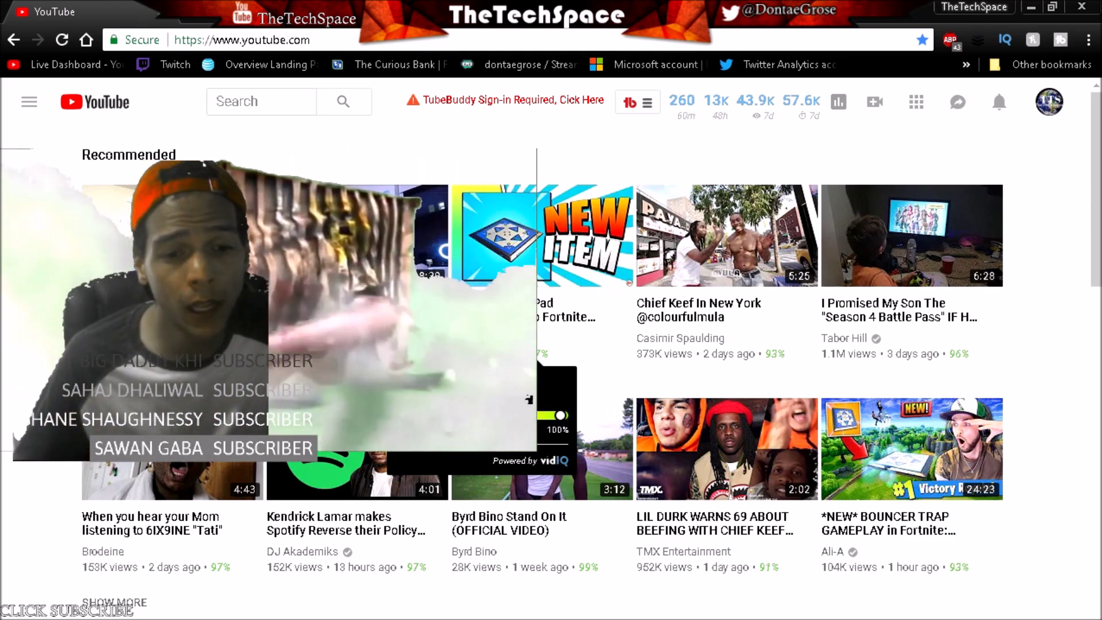
{"action": "key", "text": "alt+Tab"}
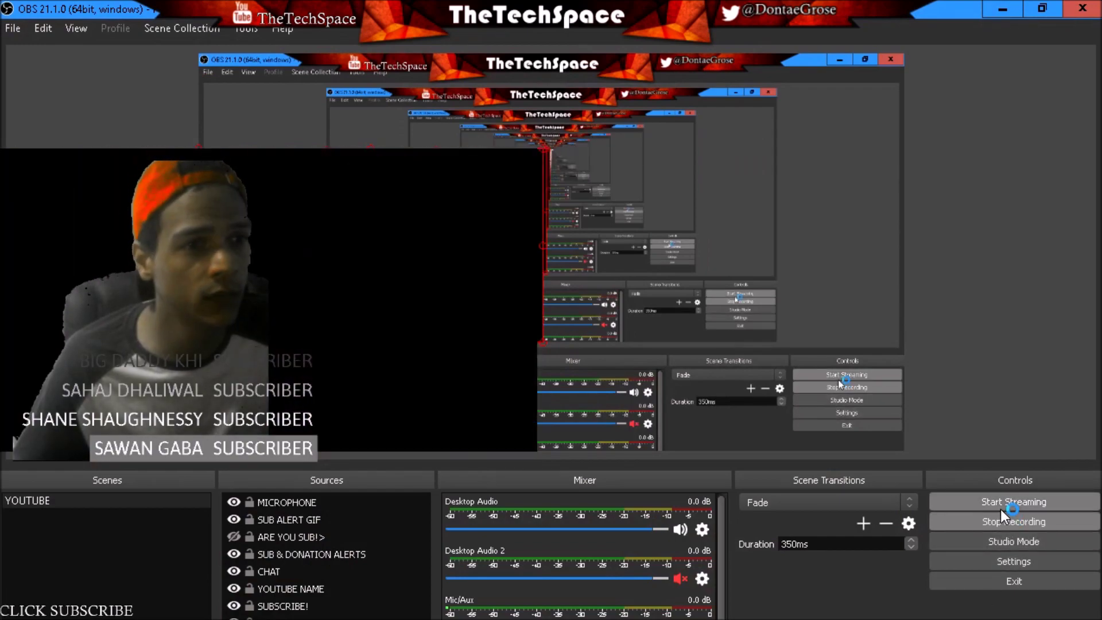